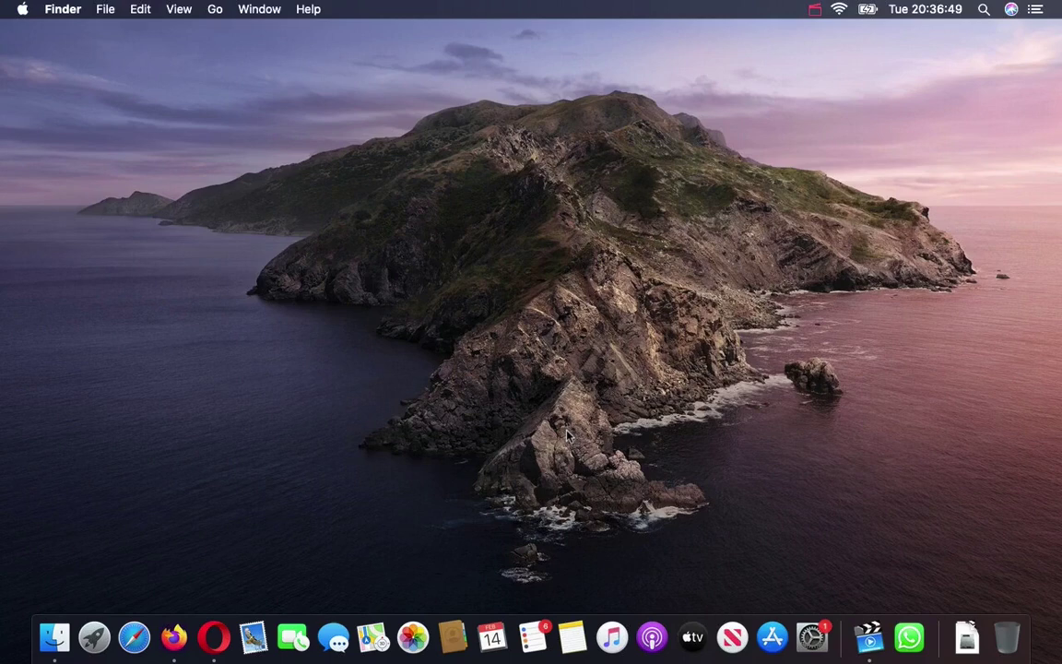
pyautogui.click(20, 9)
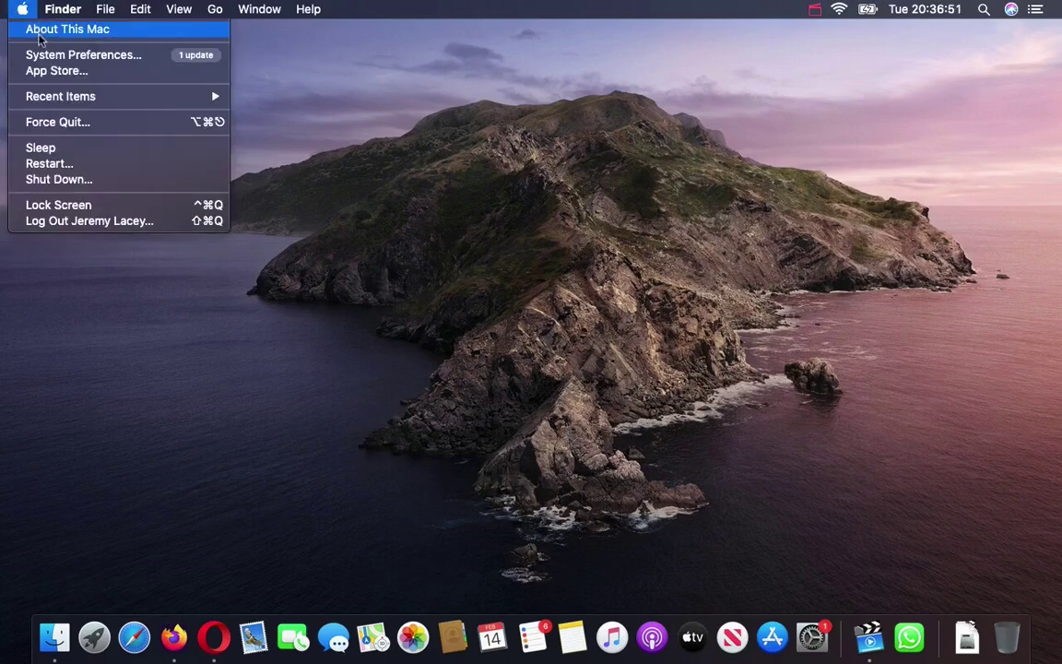
pyautogui.click(40, 30)
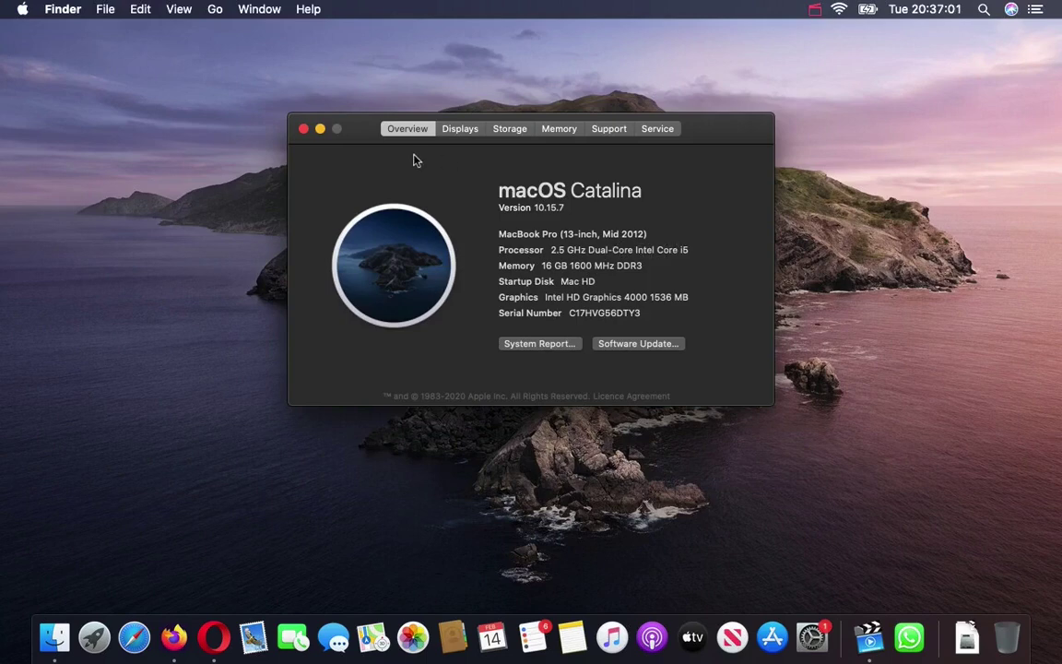
pyautogui.click(303, 130)
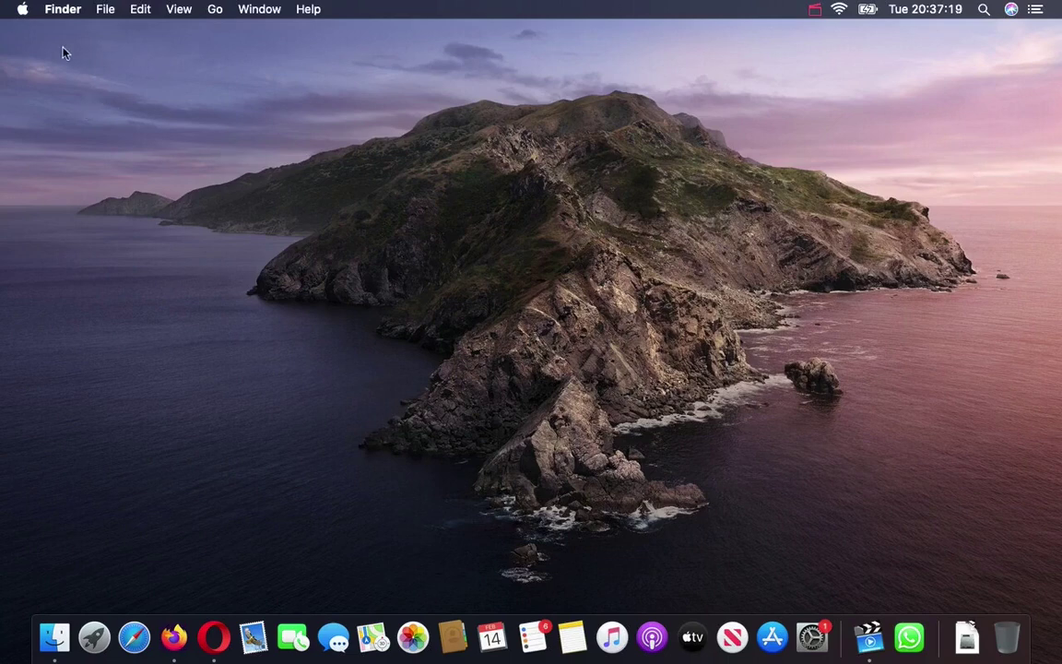
# - Enable hard disks, external disks, CDs/DVDs/iPods and connected servers on the desktop, then eject WhatsApp Installer
pyautogui.click(63, 11)
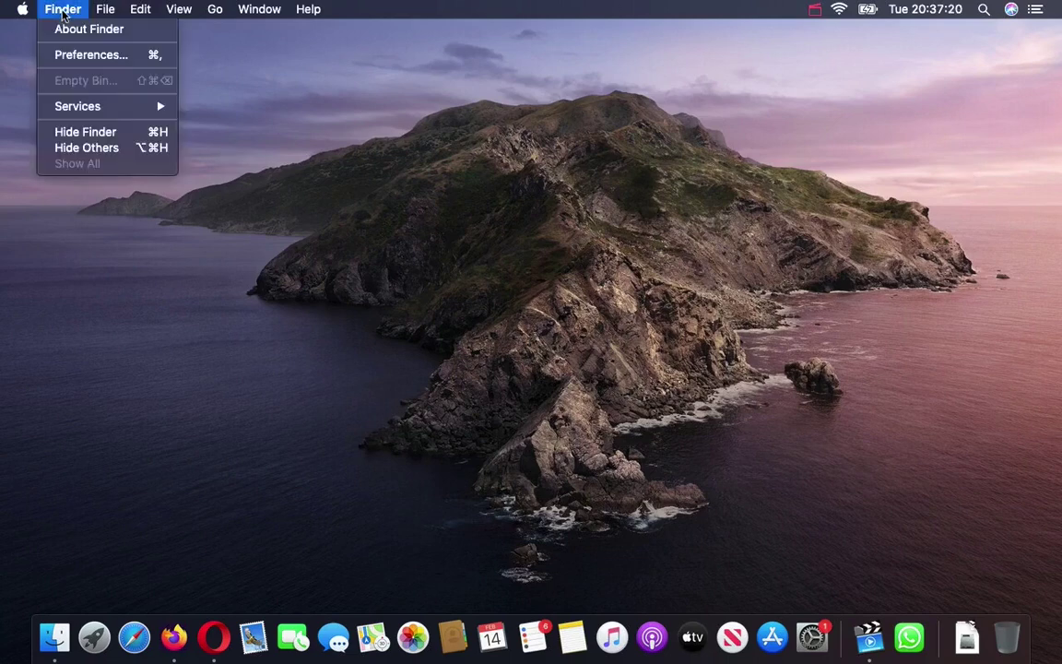
pyautogui.click(92, 58)
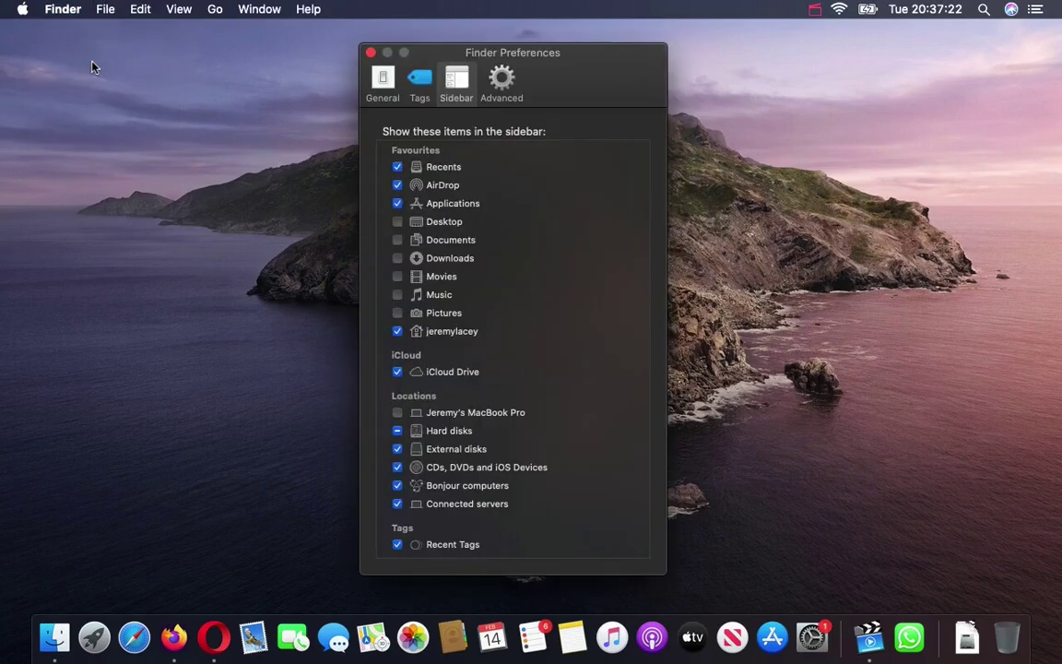
pyautogui.click(383, 81)
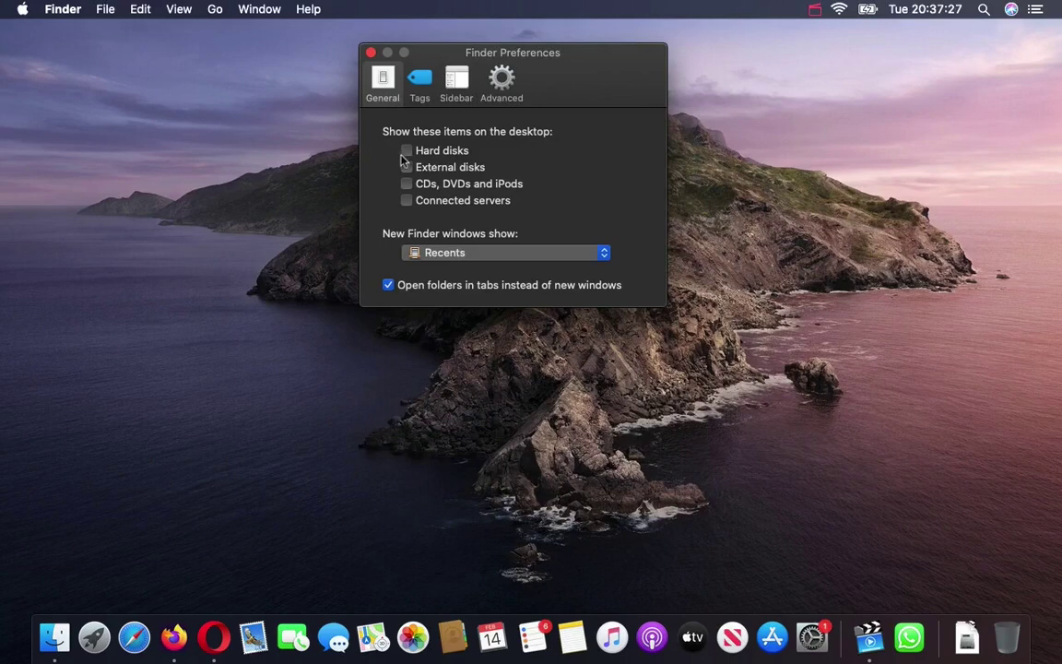
pyautogui.click(407, 150)
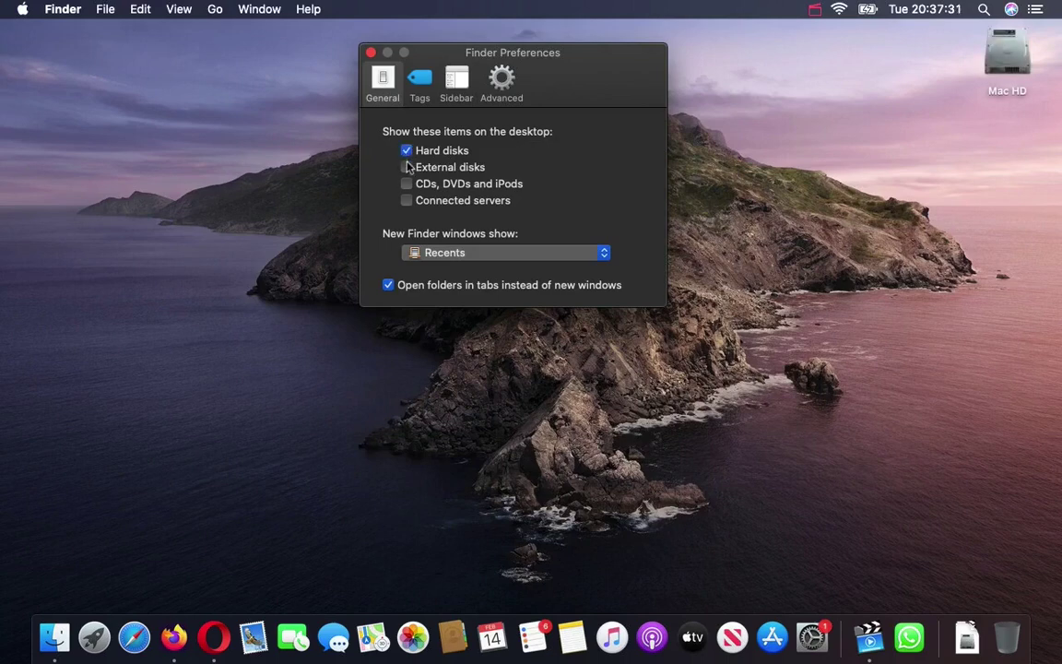
pyautogui.click(406, 167)
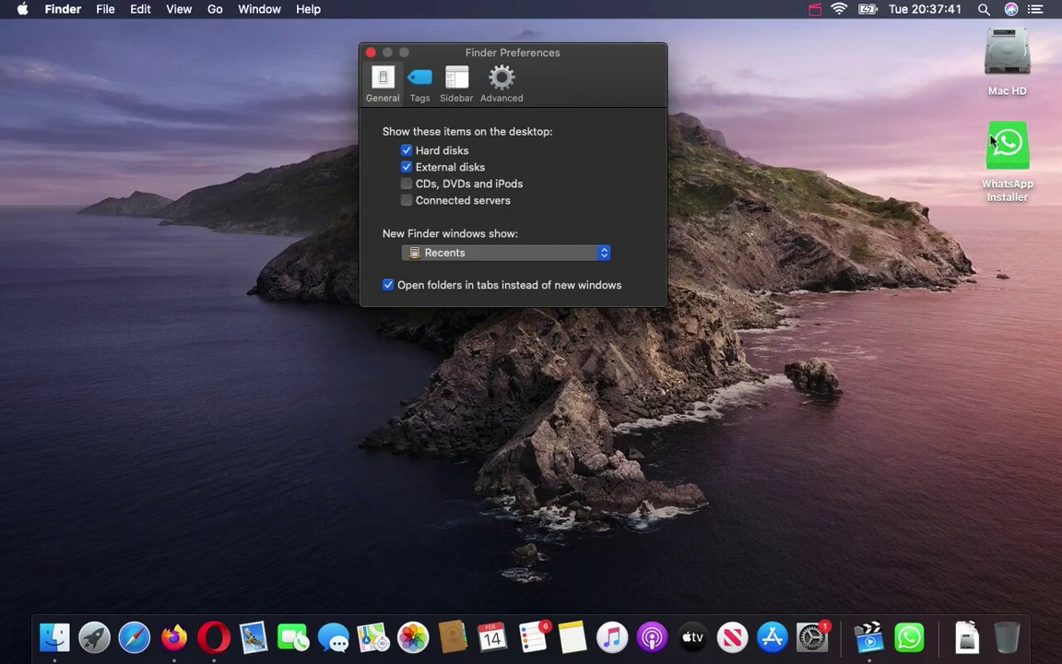
pyautogui.click(406, 185)
pyautogui.click(406, 200)
pyautogui.moveTo(1008, 147); pyautogui.dragTo(1006, 634)
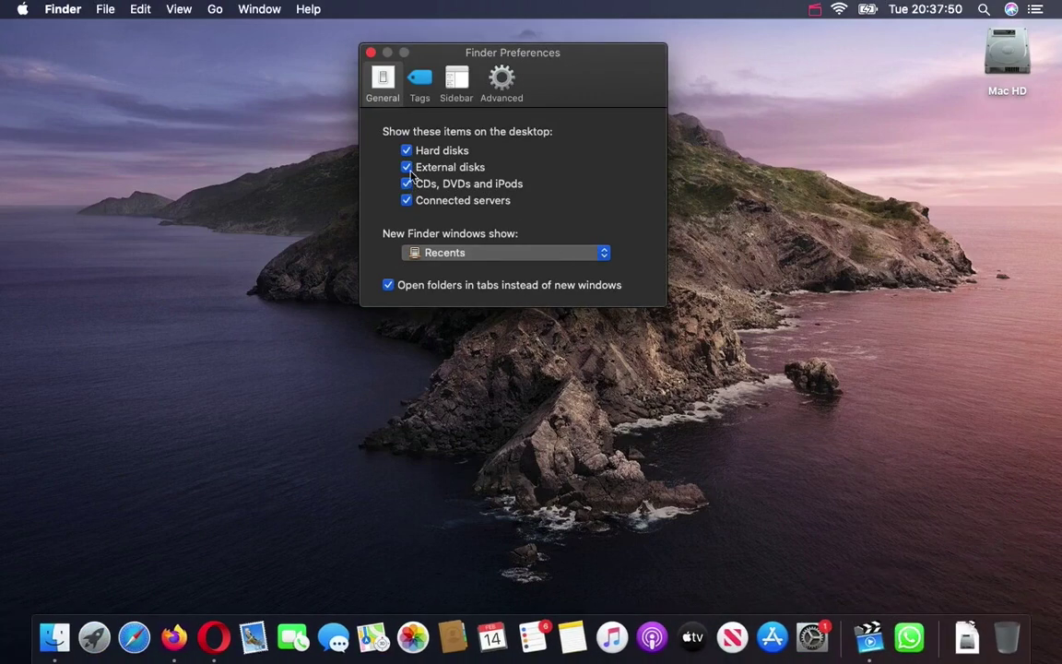
# - Tick Desktop, Documents, Downloads, Movies, Music and Pictures in the Sidebar preferences, then close the window
pyautogui.click(460, 81)
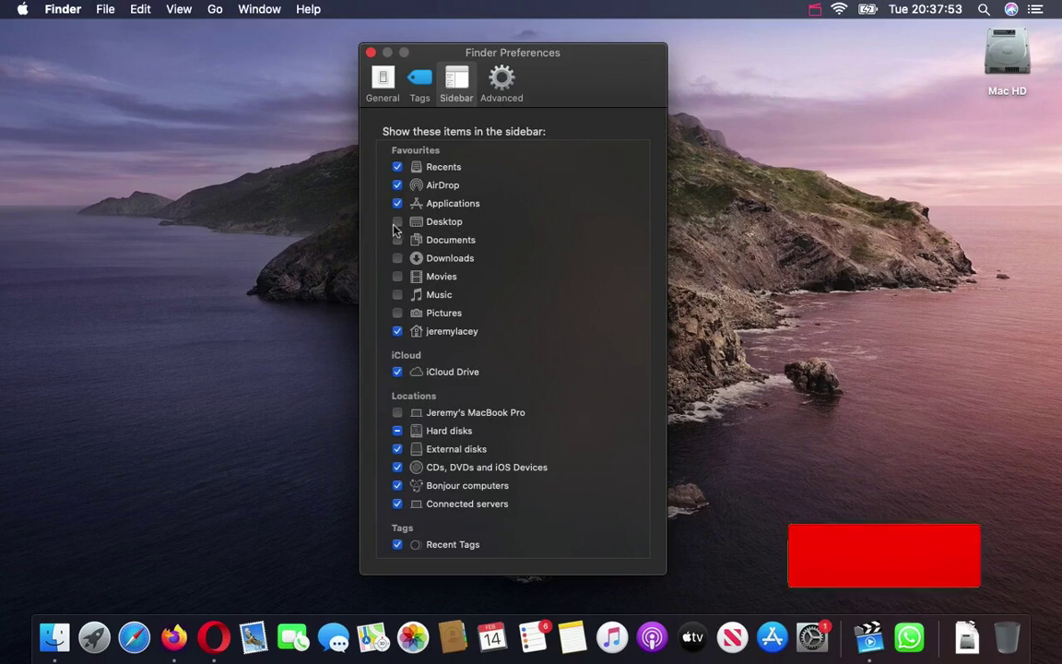
pyautogui.click(397, 222)
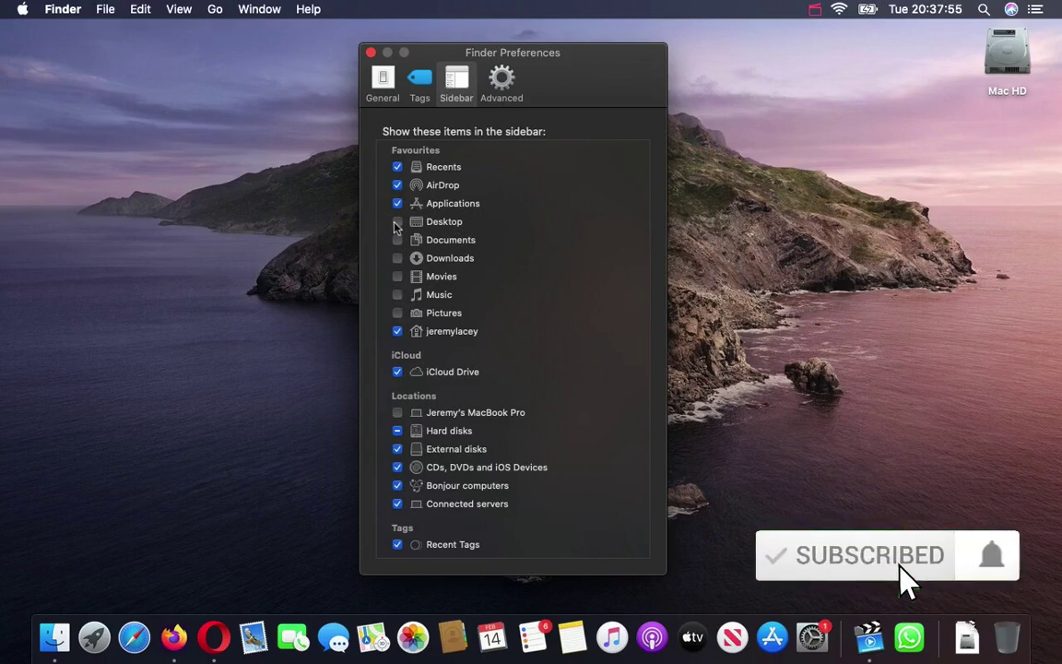
pyautogui.click(397, 241)
pyautogui.click(397, 258)
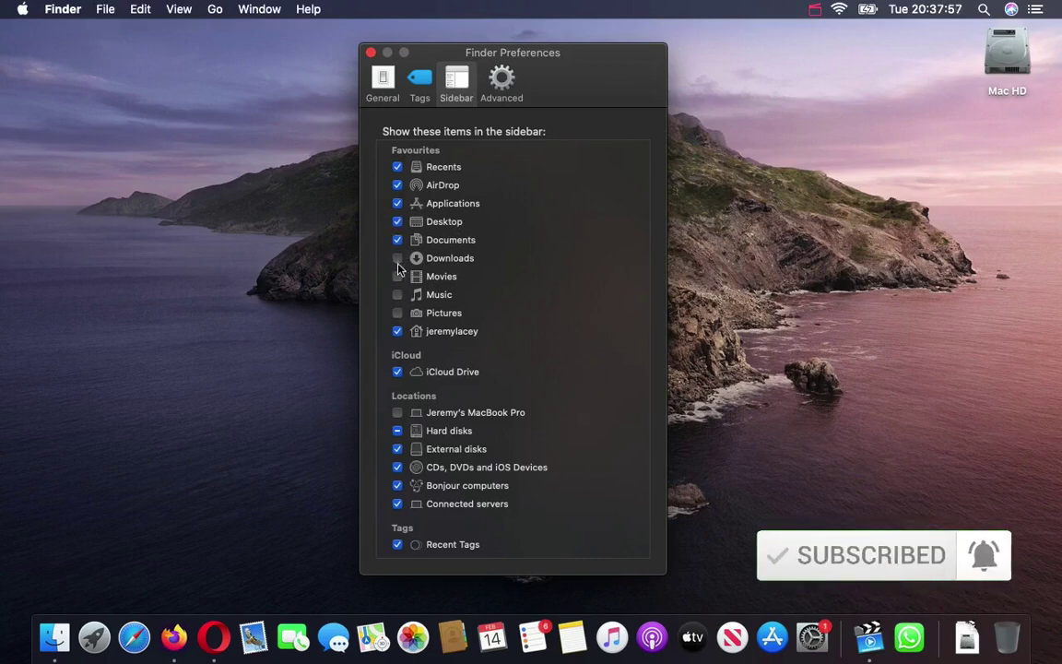
pyautogui.click(397, 277)
pyautogui.click(398, 295)
pyautogui.click(397, 314)
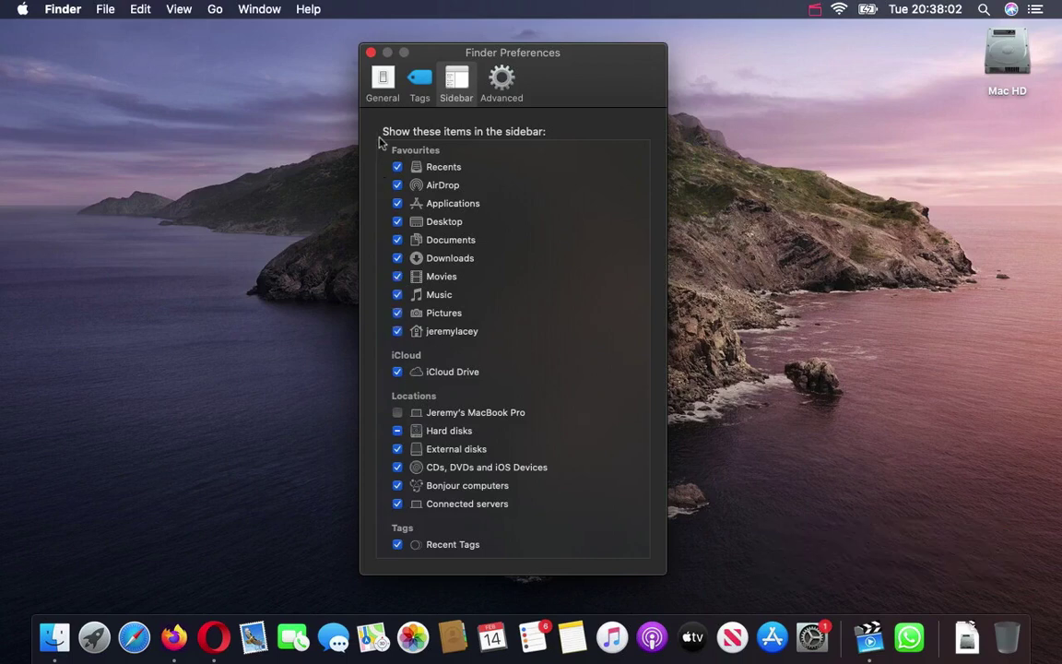
pyautogui.click(370, 52)
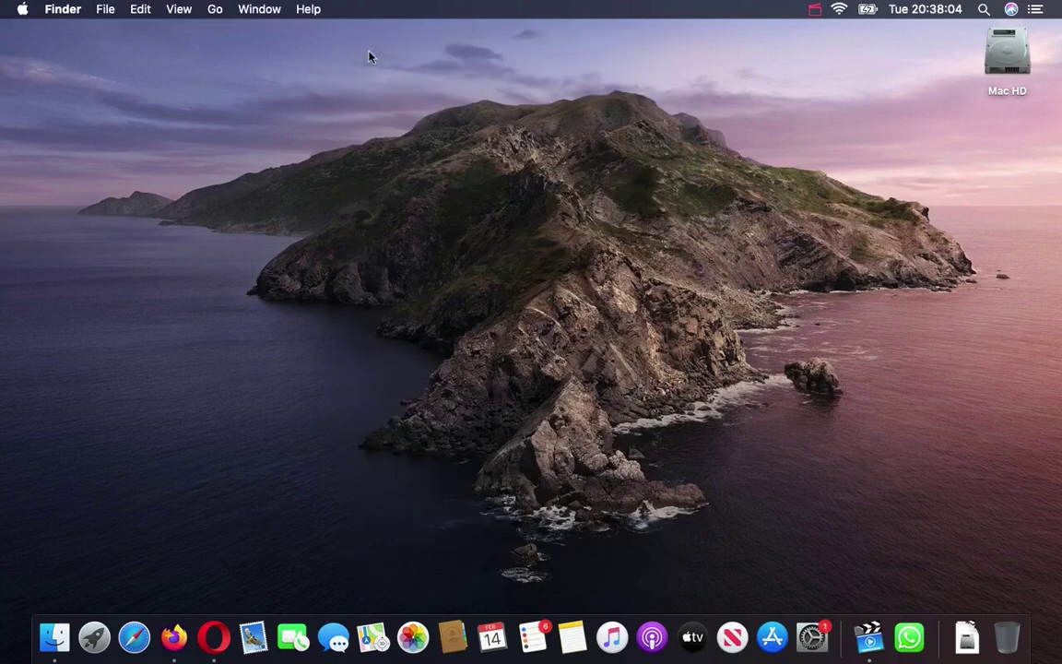
# - Open a Mac HD window, re-add Music and Movies in the sidebar preferences, and close the preferences
pyautogui.doubleClick(1007, 57)
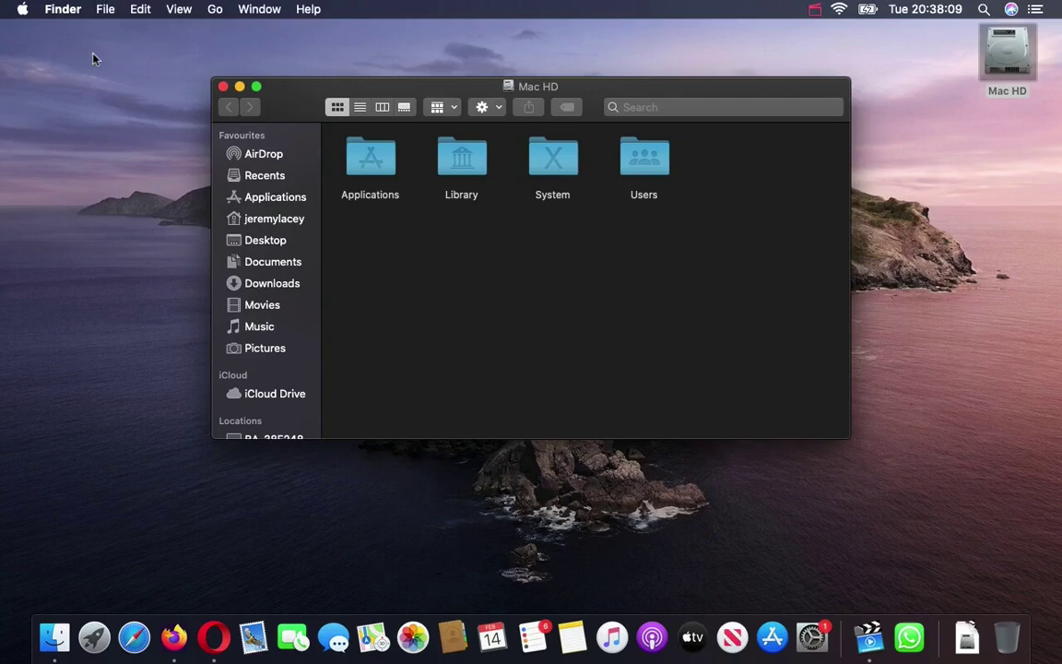
pyautogui.moveTo(388, 95); pyautogui.dragTo(548, 65)
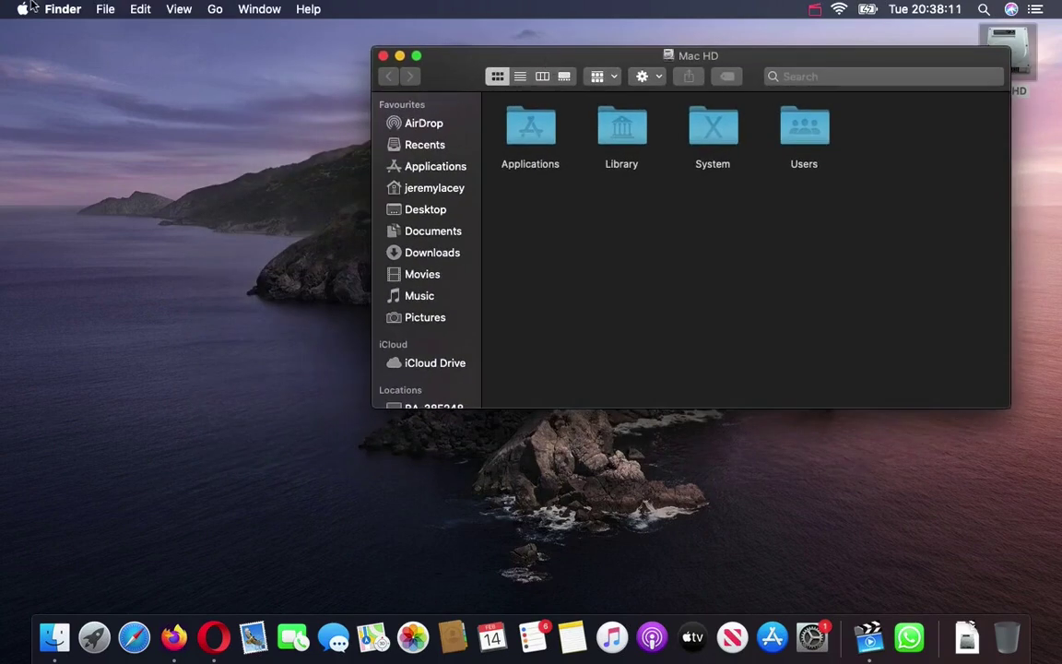
pyautogui.click(57, 9)
pyautogui.click(70, 54)
pyautogui.click(397, 276)
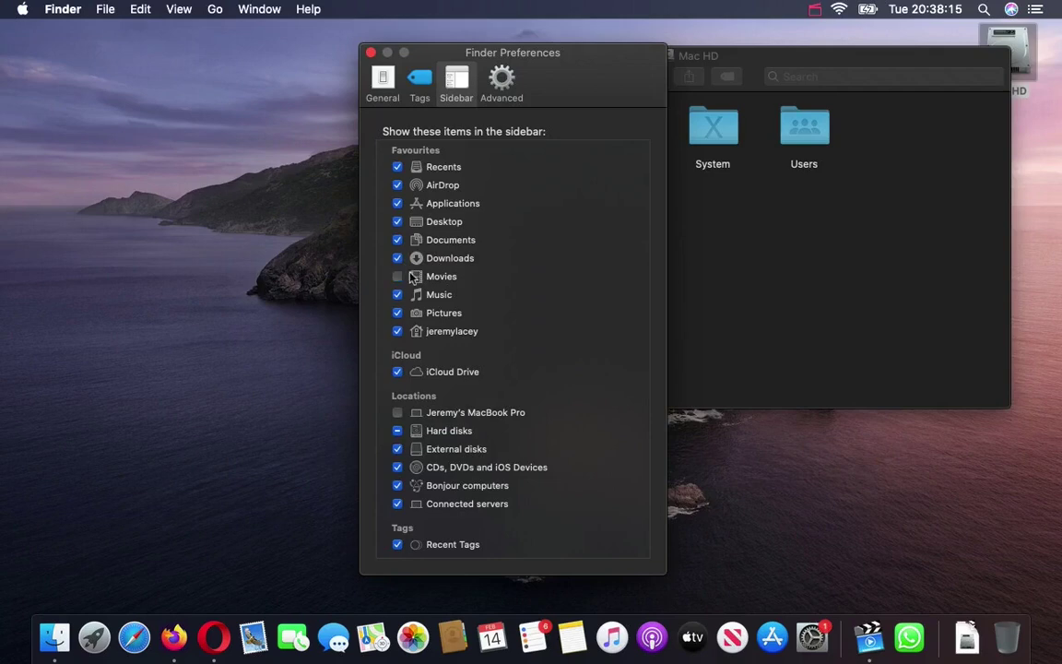
pyautogui.moveTo(544, 55); pyautogui.dragTo(236, 37)
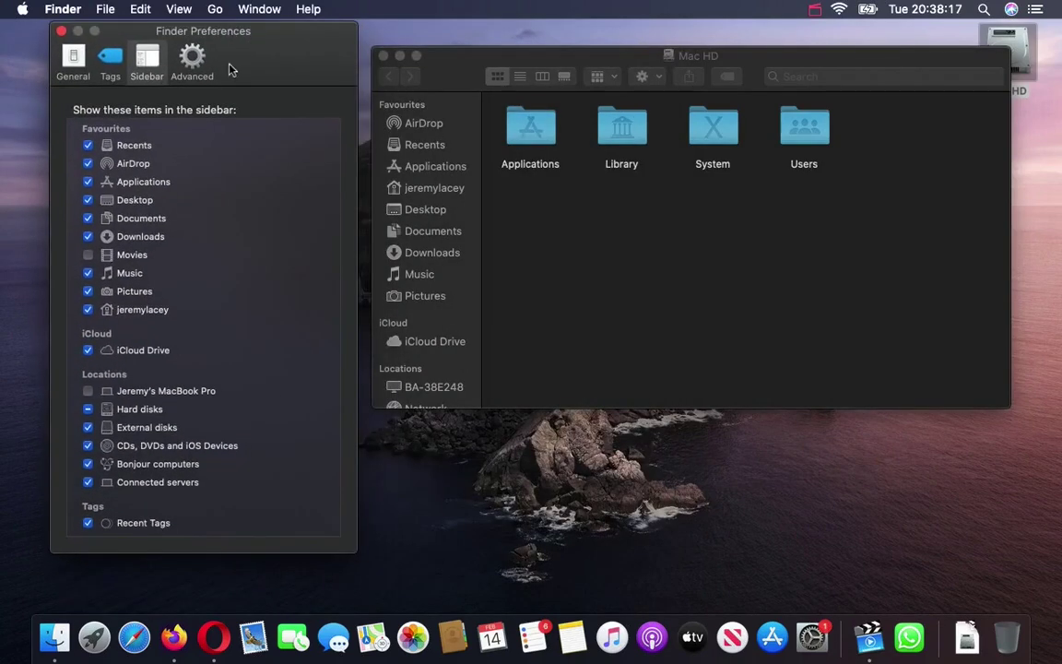
pyautogui.click(87, 273)
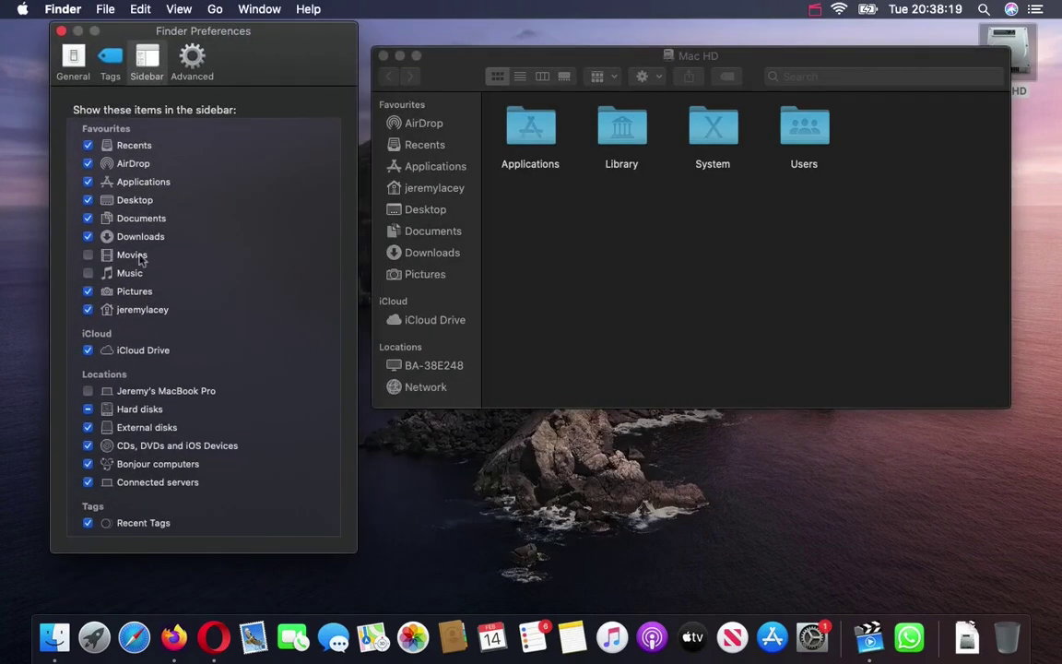
pyautogui.click(87, 273)
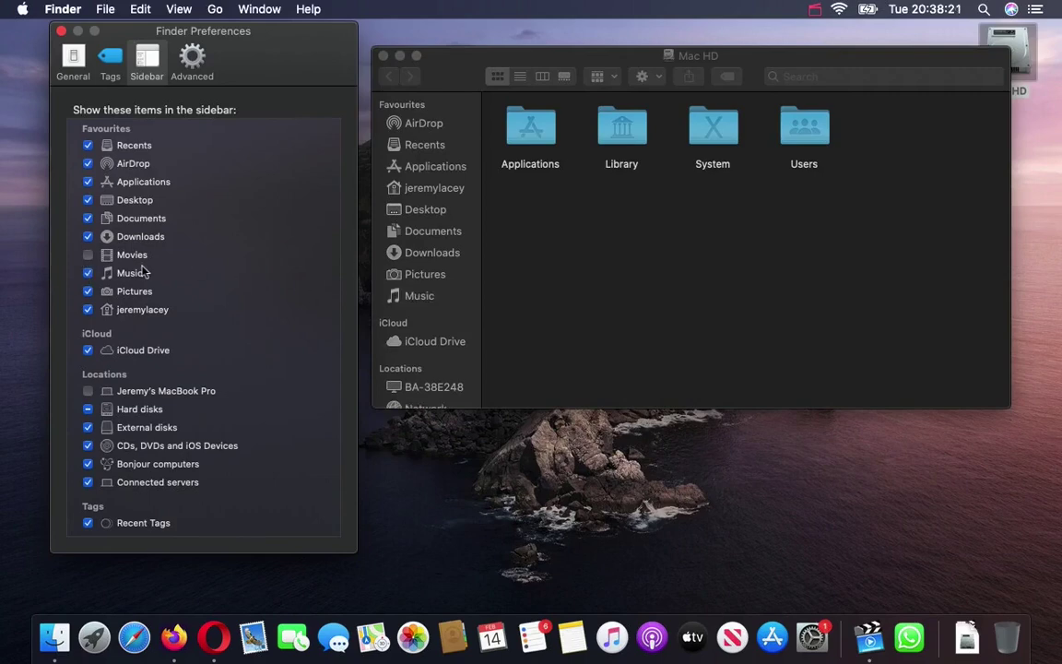
pyautogui.click(103, 257)
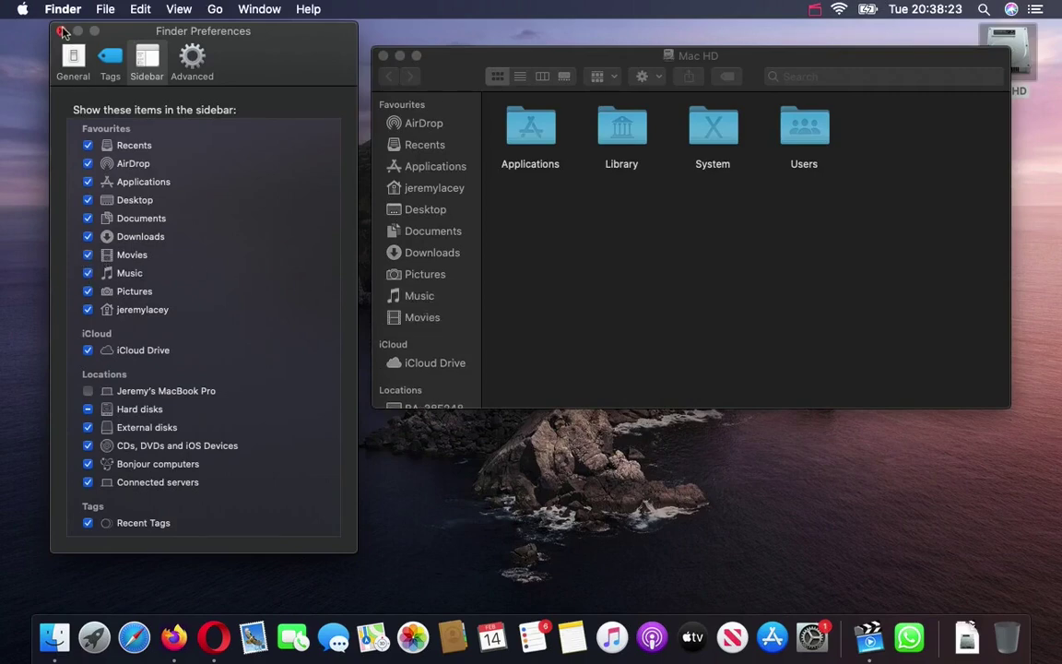
pyautogui.click(61, 31)
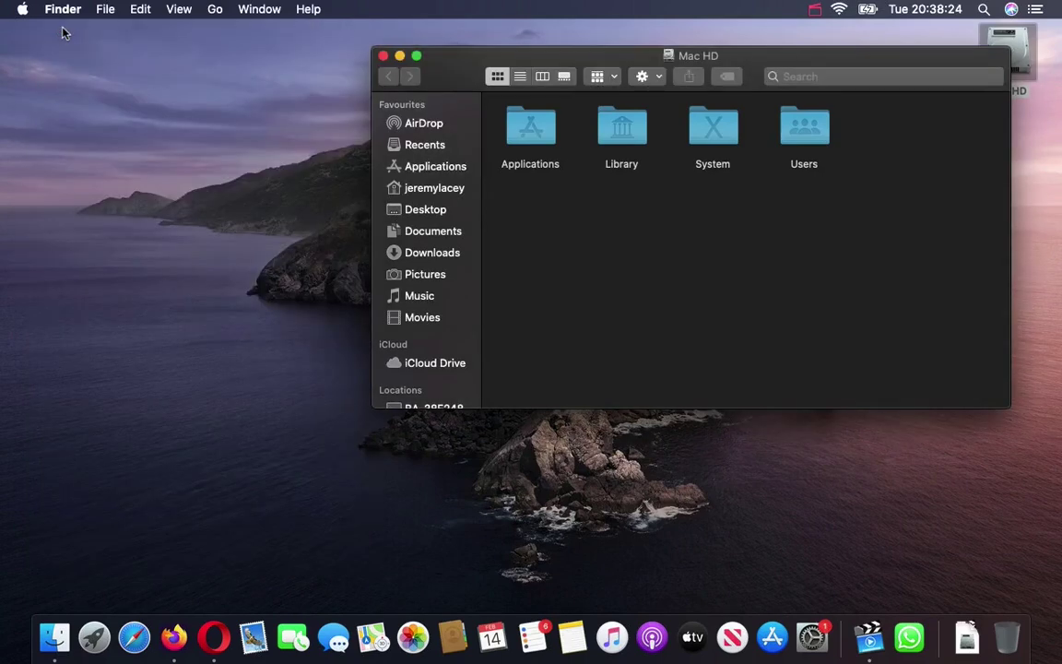
# - Reopen Mac HD and drag the Applications folder into the Dock as a stack
pyautogui.click(384, 57)
pyautogui.doubleClick(1007, 48)
pyautogui.click(433, 167)
pyautogui.click(383, 56)
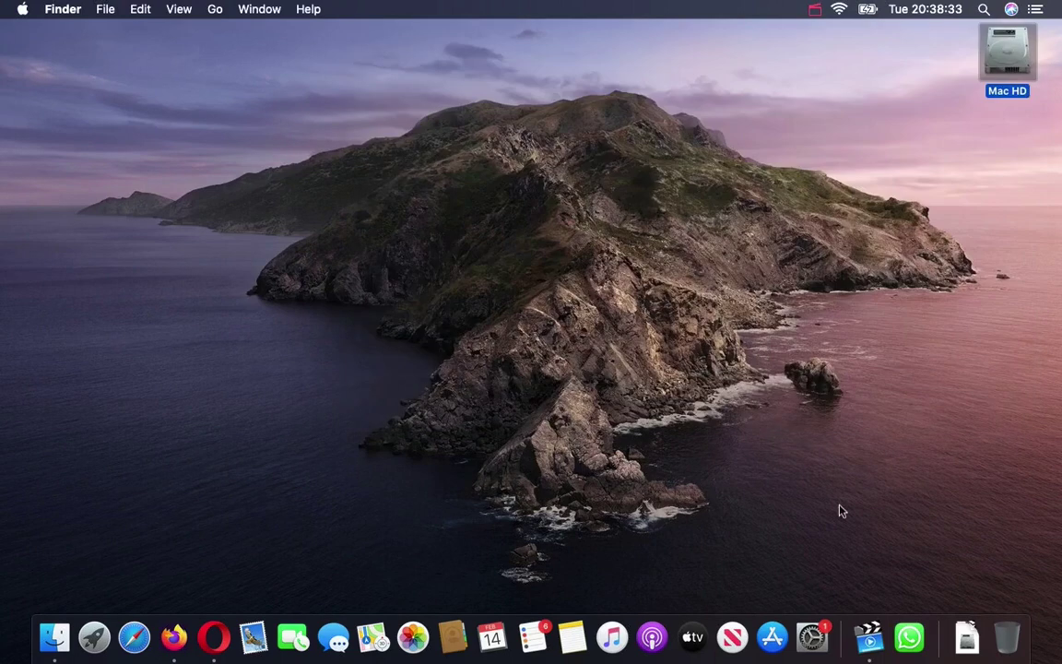
pyautogui.doubleClick(1002, 64)
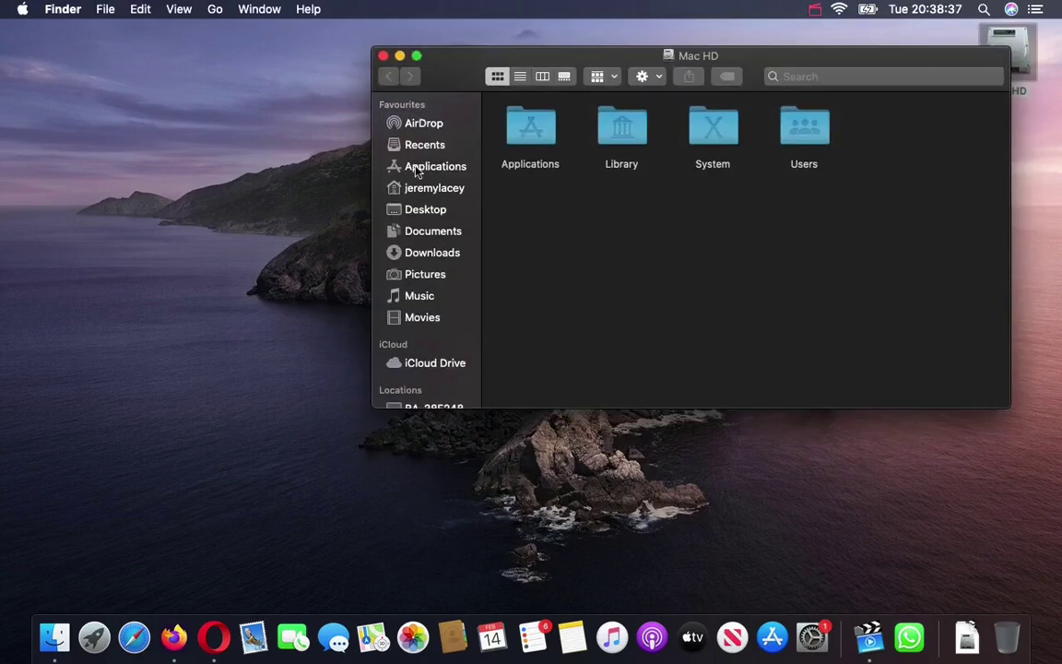
pyautogui.moveTo(426, 169); pyautogui.dragTo(937, 619)
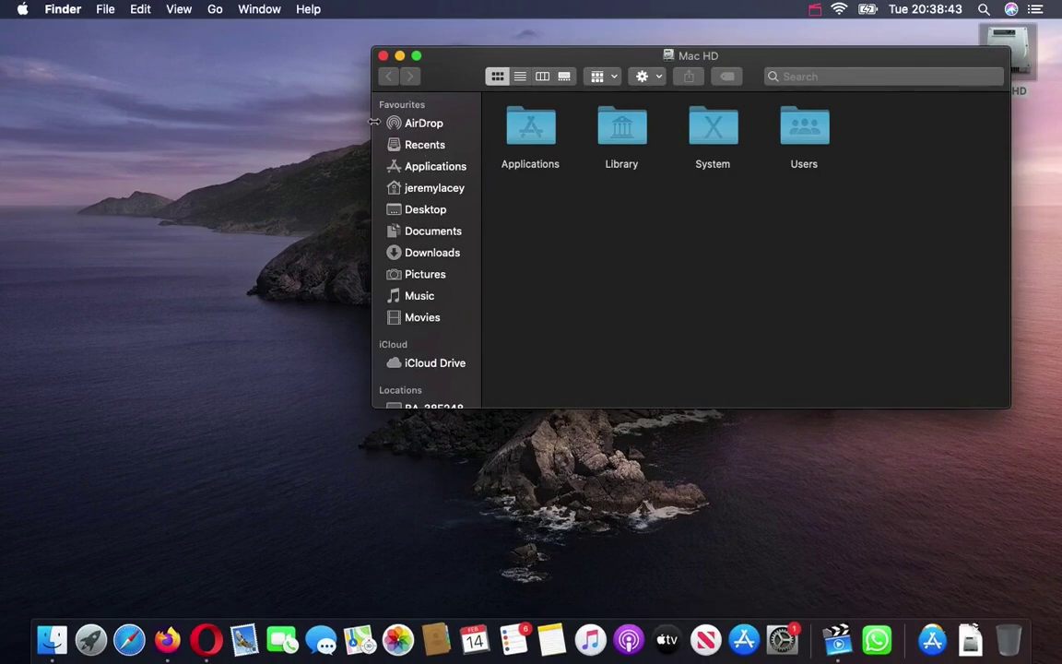
pyautogui.click(382, 56)
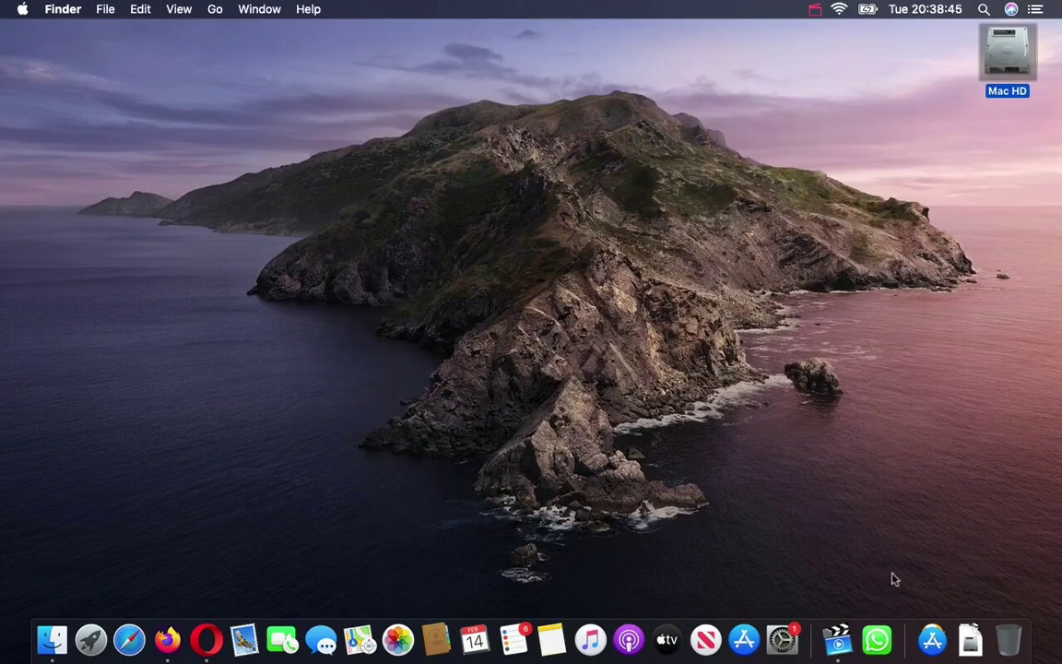
# - Browse the Applications stack in the Dock, scrolling through its apps, then dismiss it
pyautogui.click(928, 641)
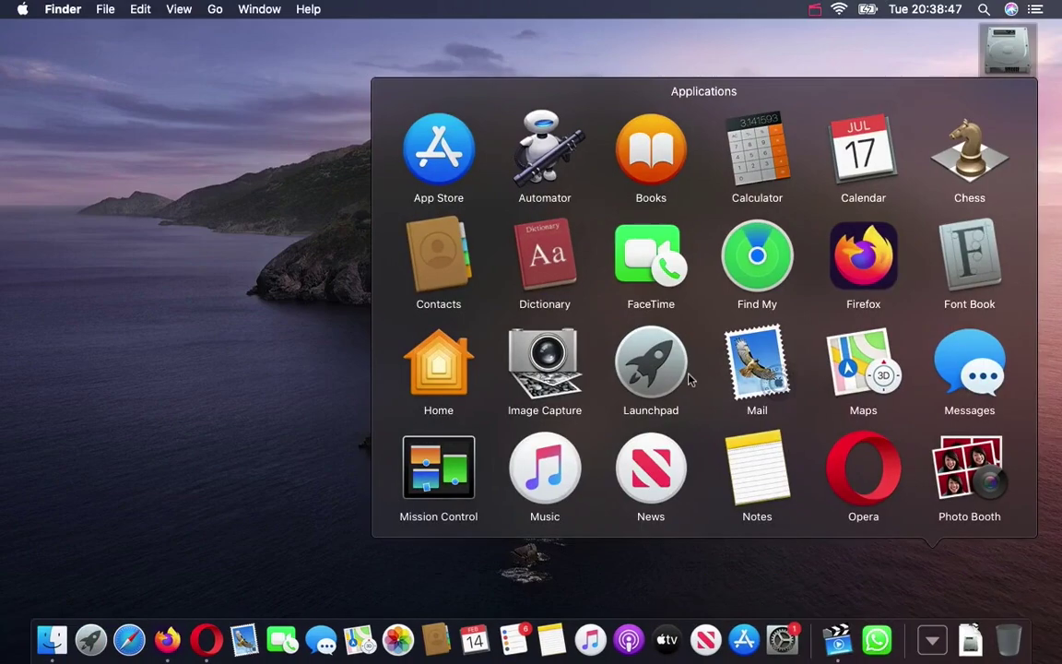
pyautogui.scroll(-5, 688, 376)
pyautogui.scroll(-2, 688, 376)
pyautogui.scroll(5, 689, 374)
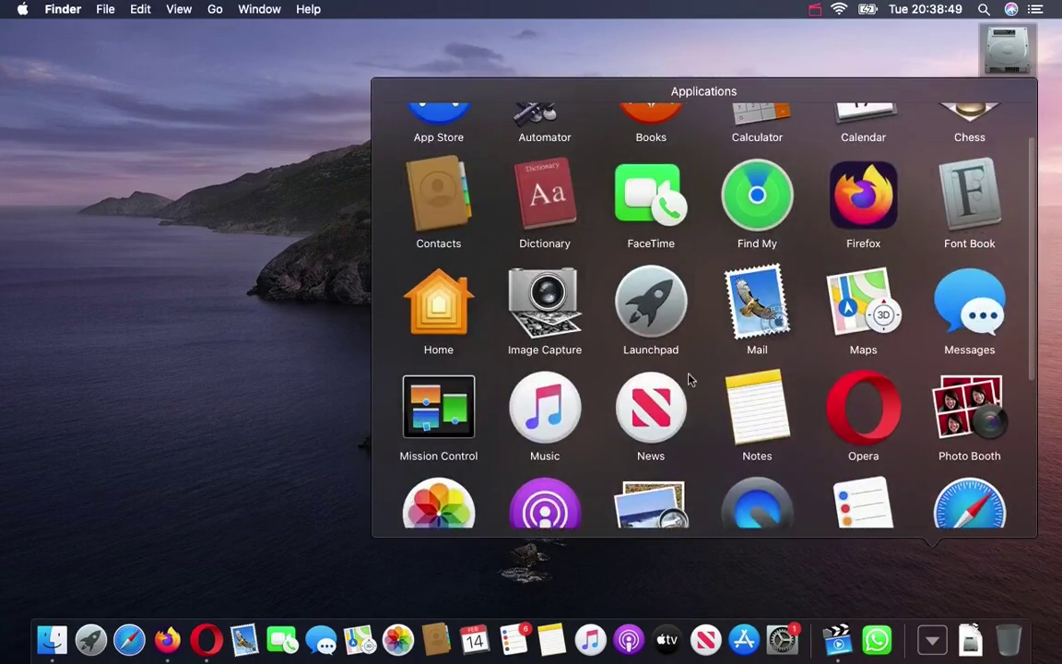
pyautogui.scroll(-5, 688, 374)
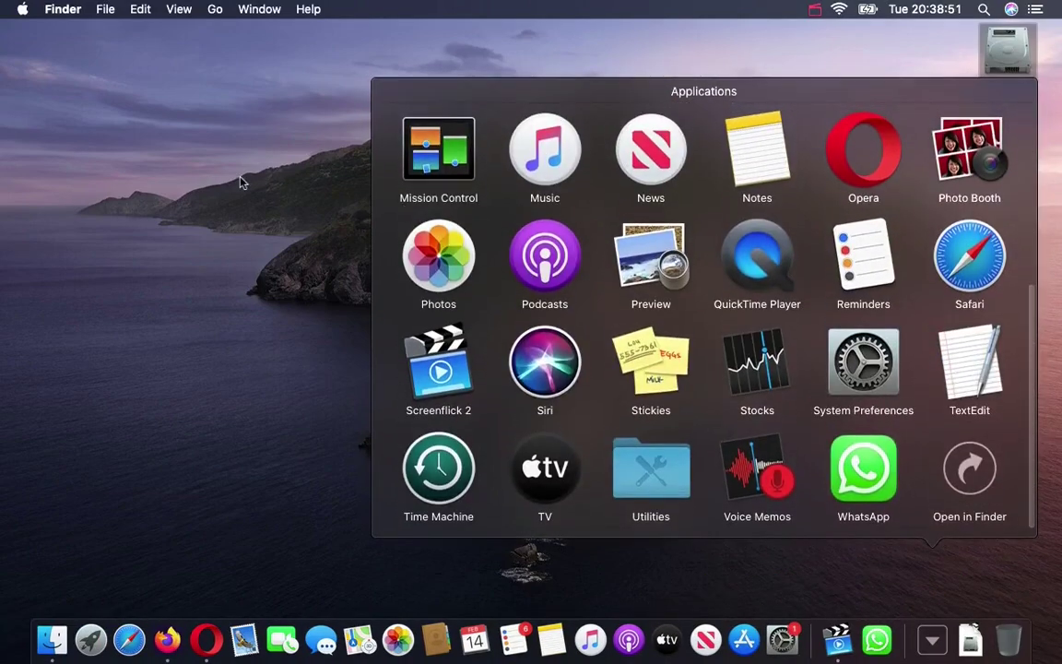
pyautogui.click(240, 179)
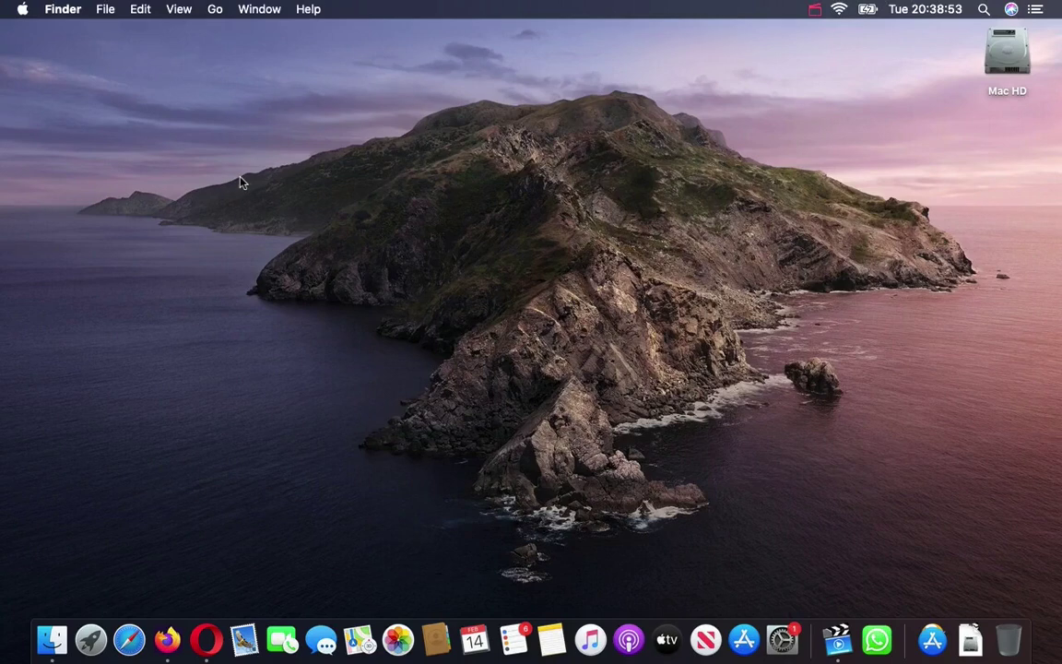
# - From the Mac HD window, connect to BA-38E248 and open its Backup share
pyautogui.doubleClick(1005, 55)
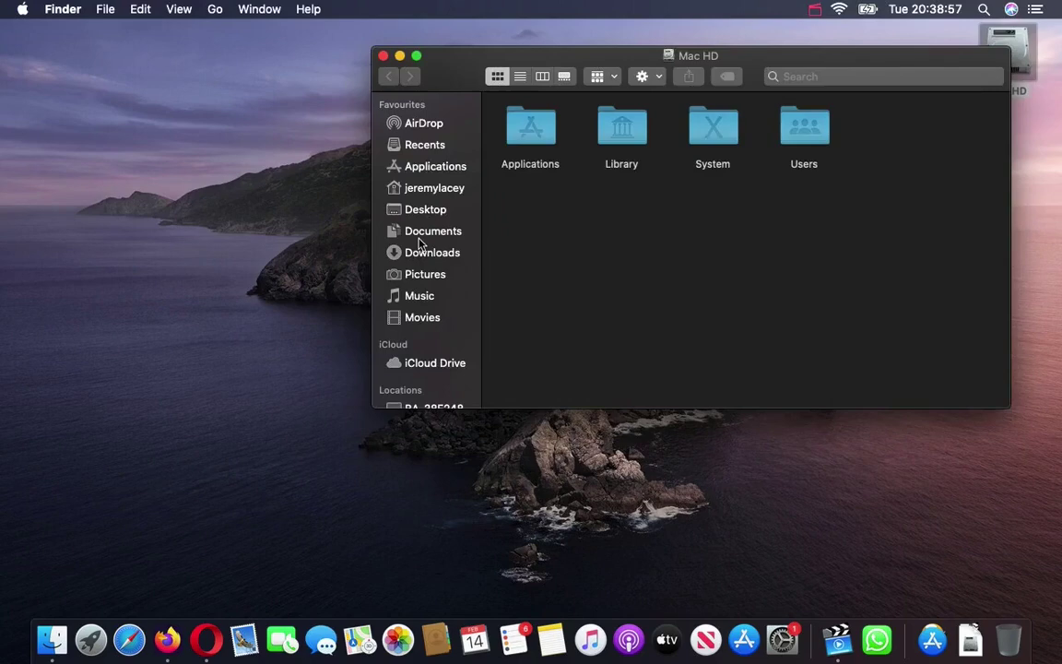
pyautogui.scroll(-5, 415, 246)
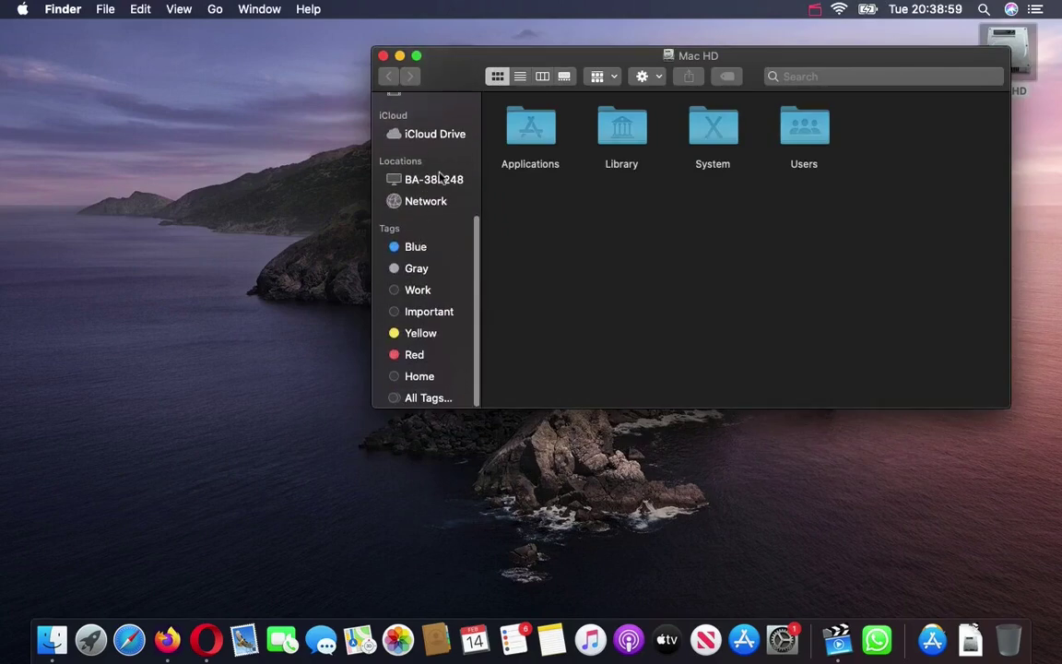
pyautogui.click(433, 179)
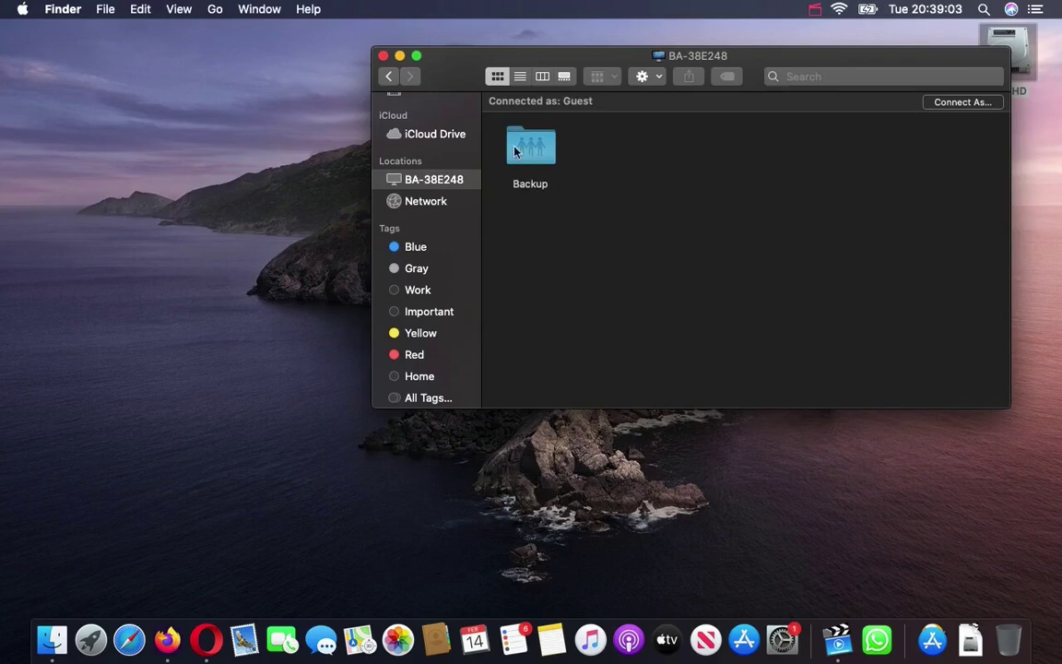
pyautogui.doubleClick(522, 154)
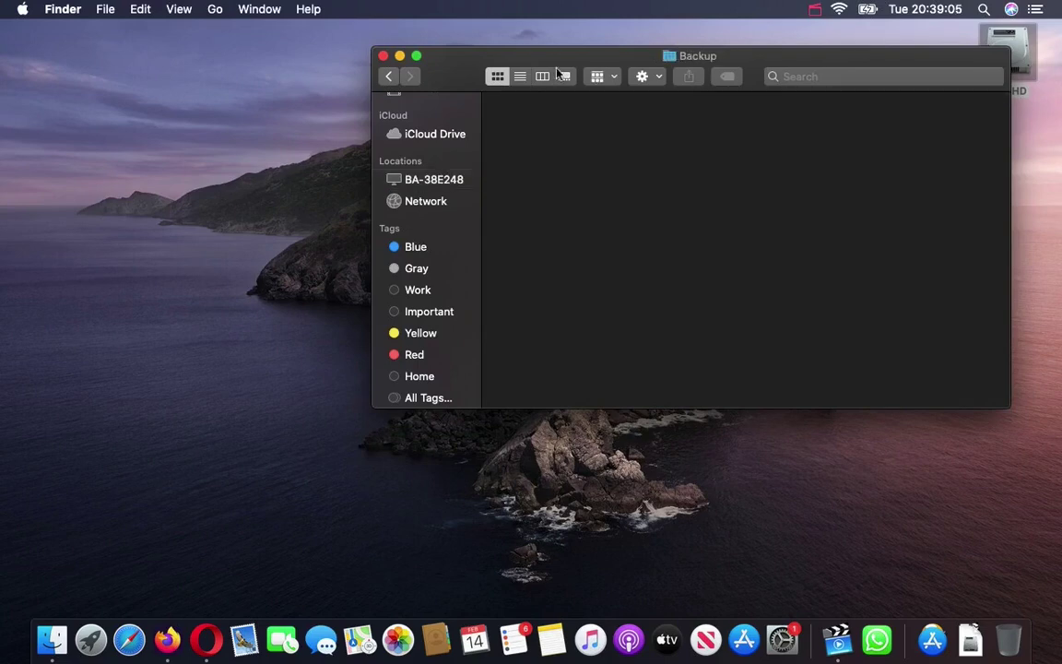
pyautogui.moveTo(561, 57); pyautogui.dragTo(287, 50)
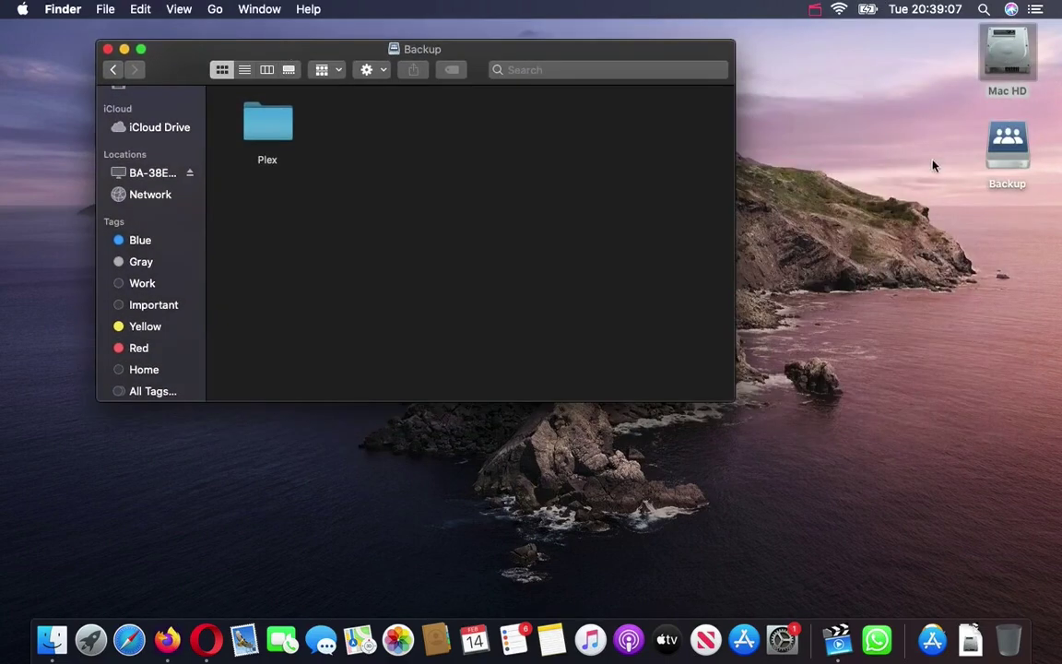
# - Close the Backup window, reopen it from its desktop icon, and close it again
pyautogui.click(107, 49)
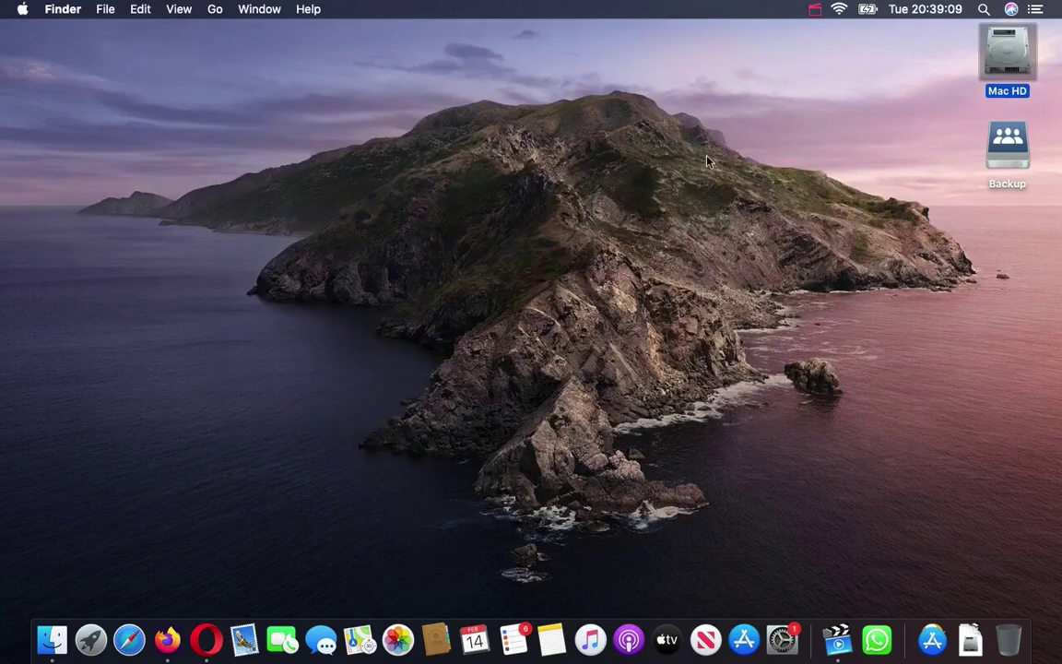
pyautogui.doubleClick(1008, 138)
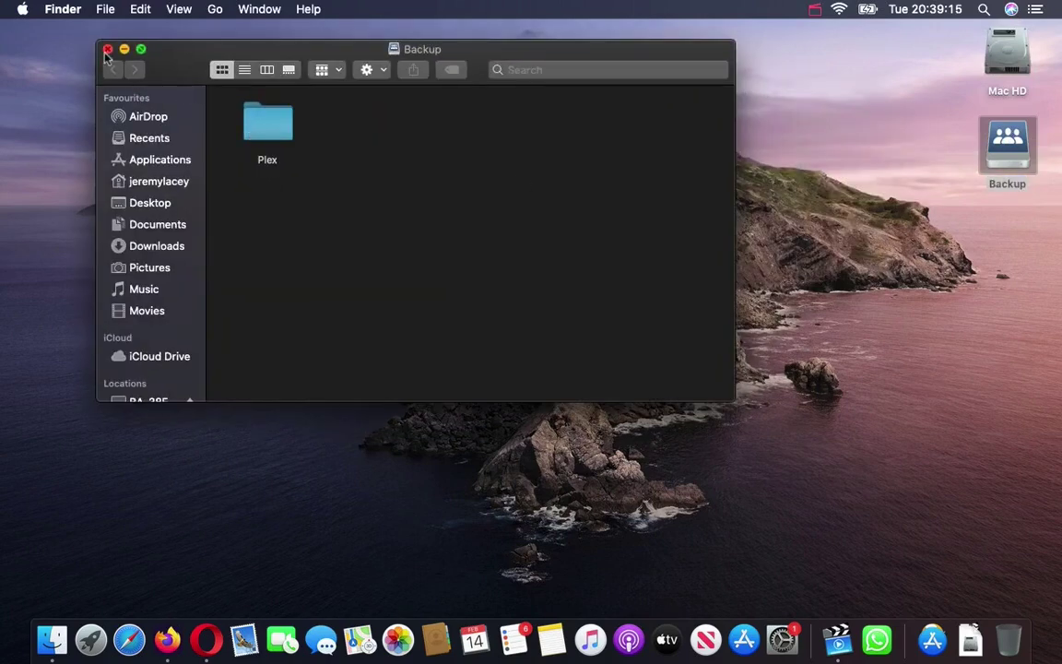
pyautogui.click(107, 48)
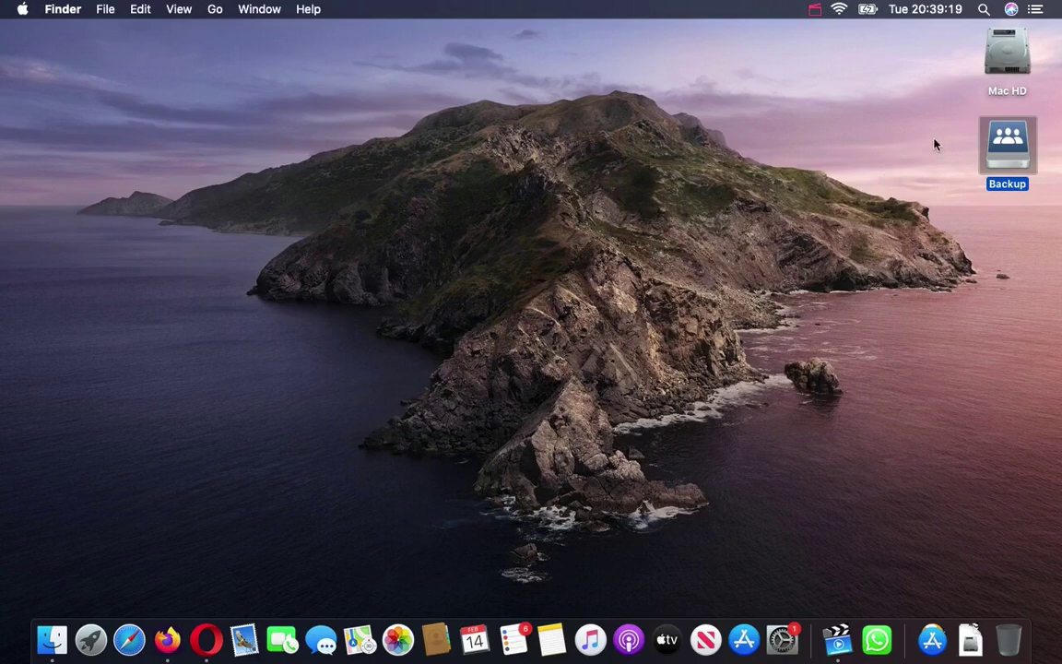
# - Drag the Backup desktop icon onto the Trash to eject the share
pyautogui.moveTo(1009, 145); pyautogui.dragTo(1013, 632)
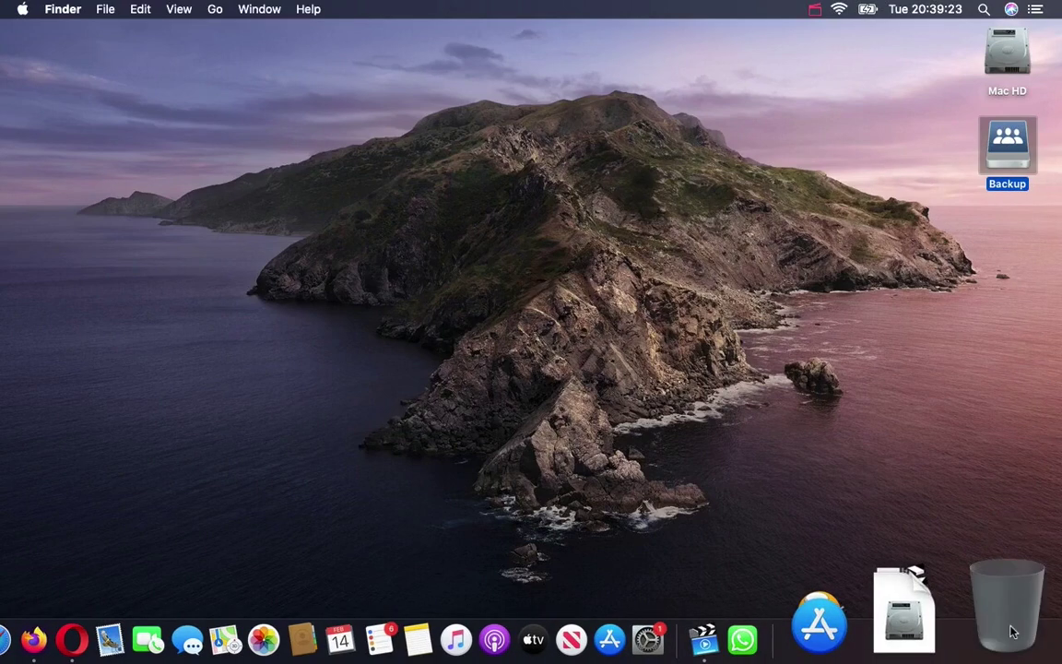